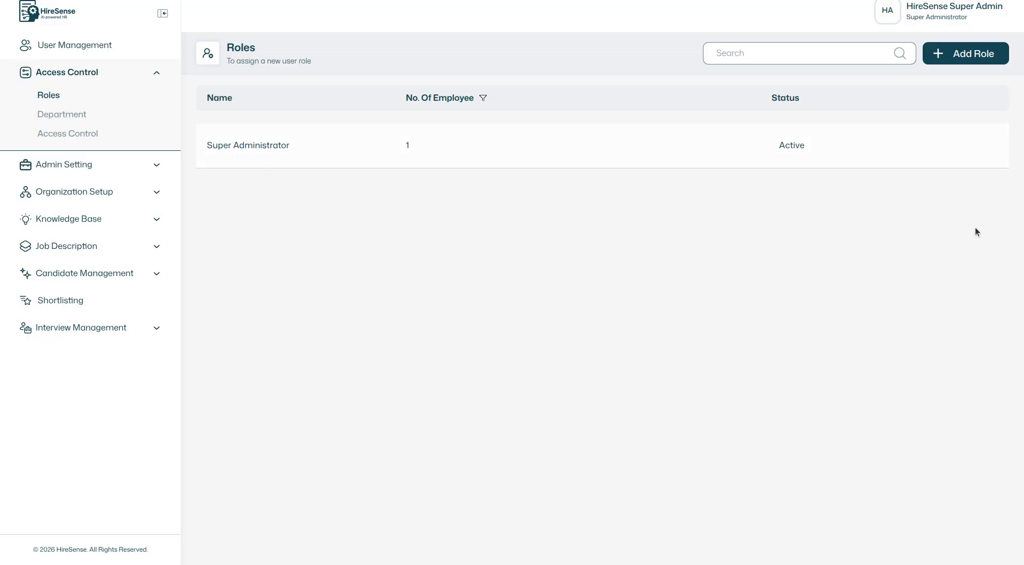
Step: Add an active role named "technical interviewer" and save it
click(965, 60)
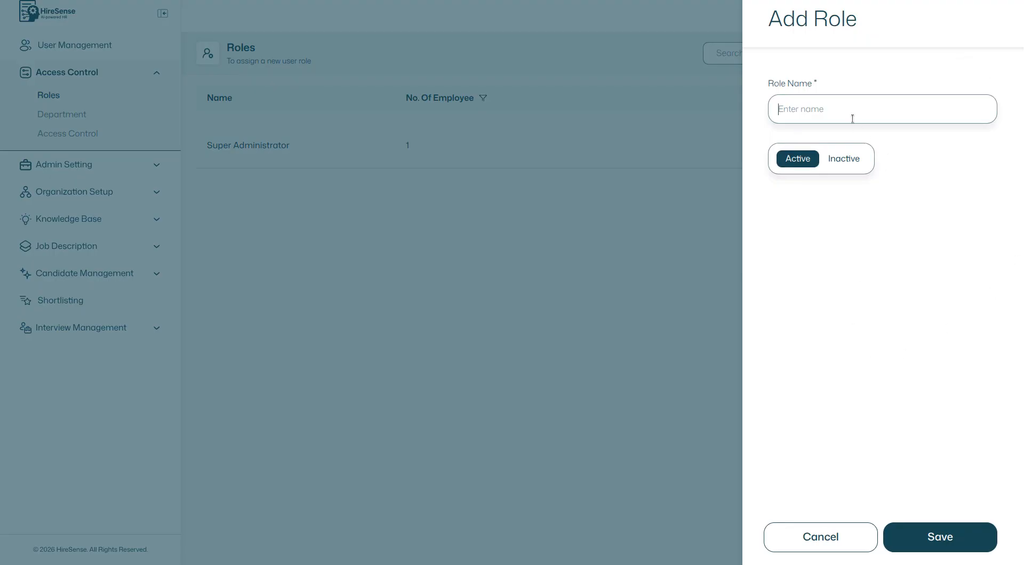
text(technical interviewre)
key(BackSpace)
text(er)
click(941, 538)
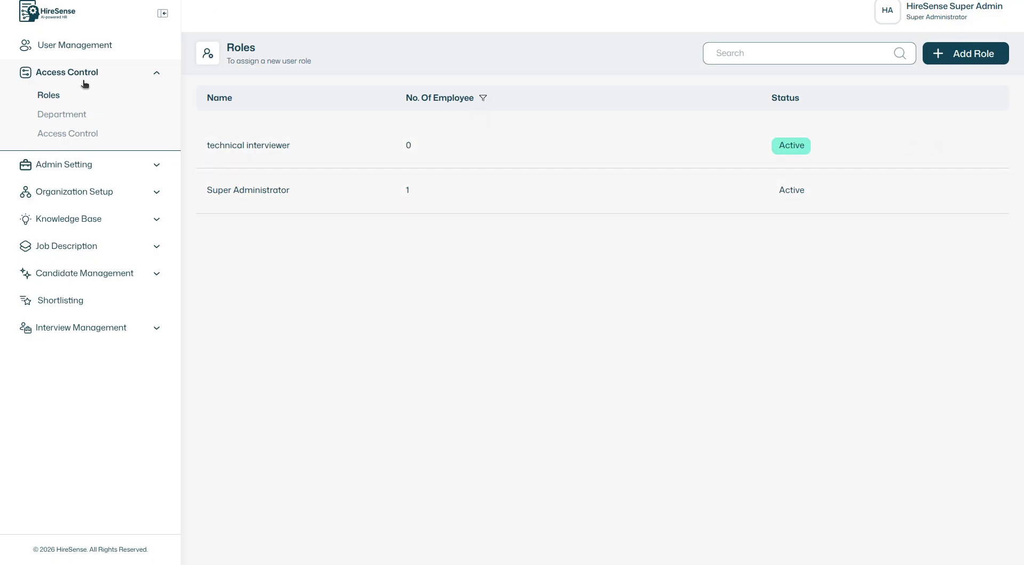
Step: Add an active department named "engineering" and save it
click(83, 117)
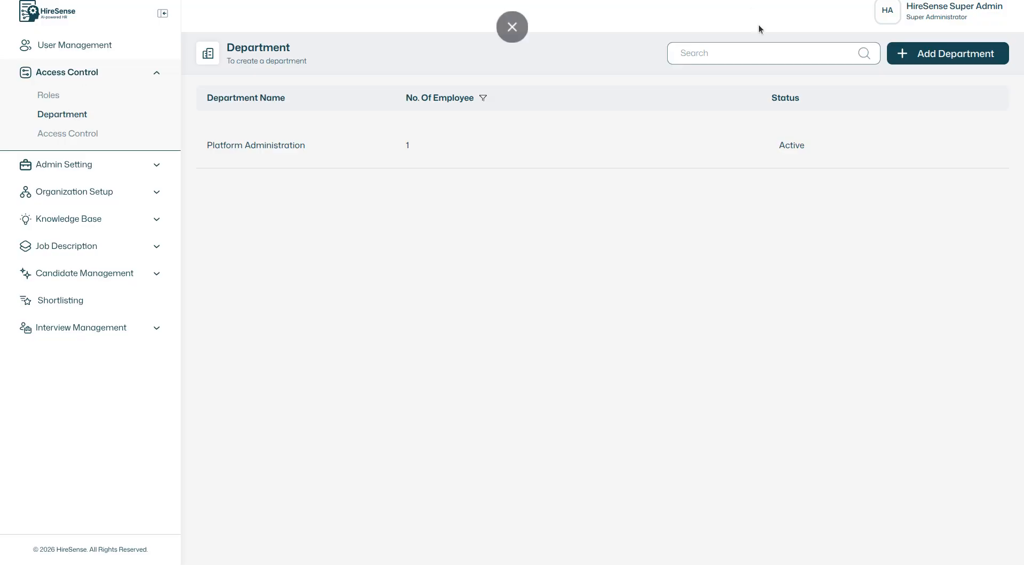
click(985, 54)
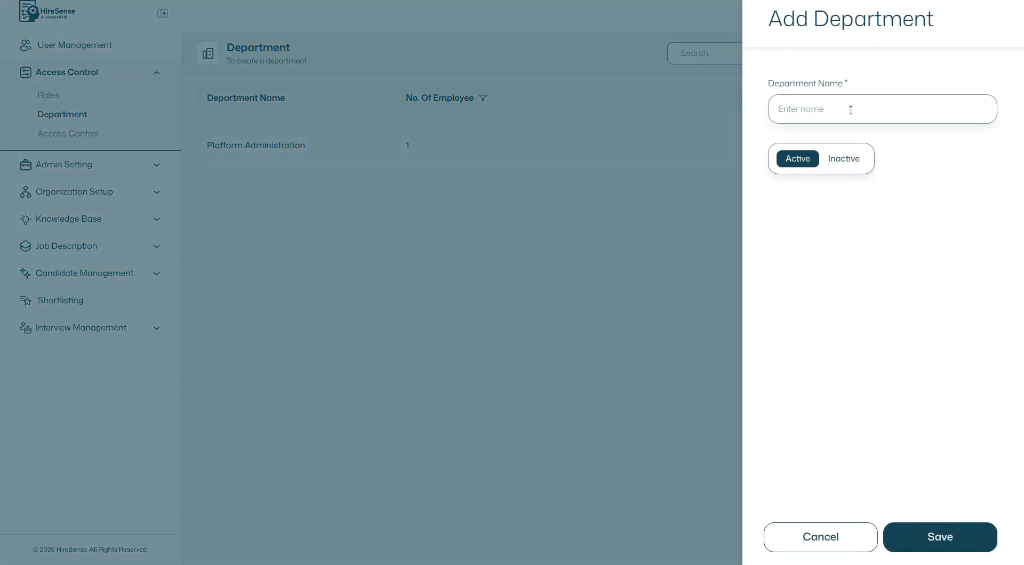
text(engineering)
click(948, 534)
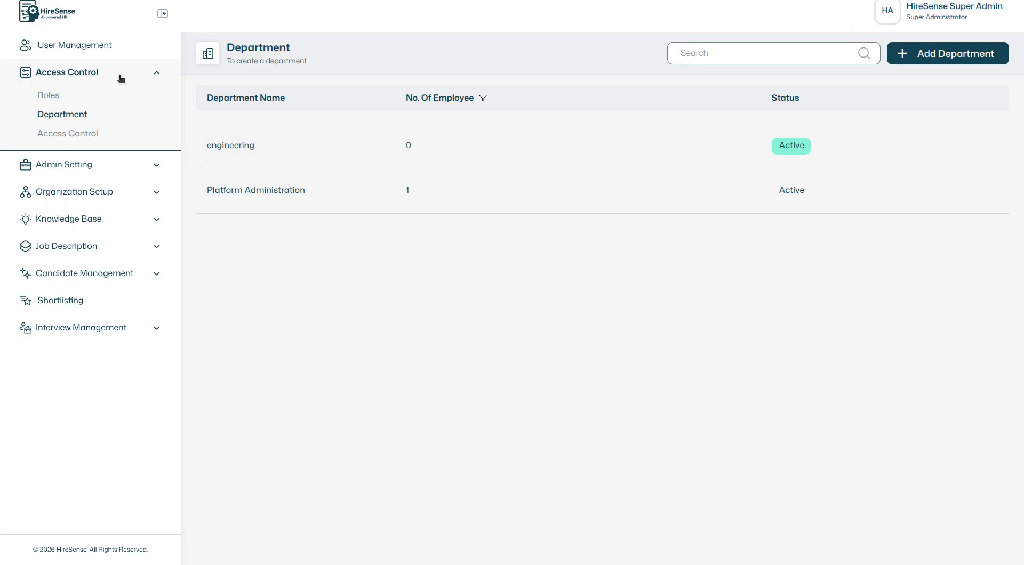
Step: Load the access control permissions for the technical interviewer role in the engineering department
click(87, 136)
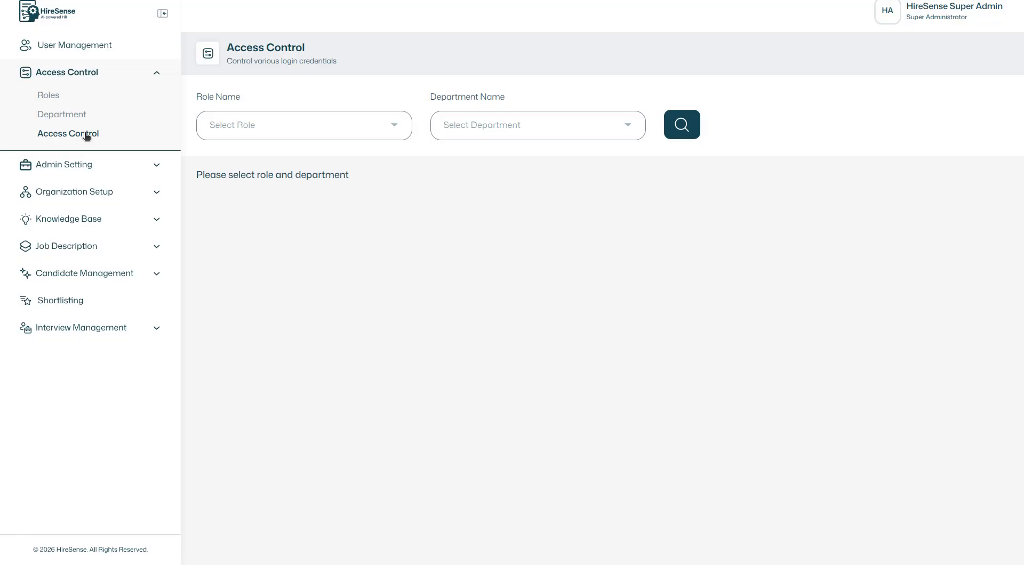
click(379, 124)
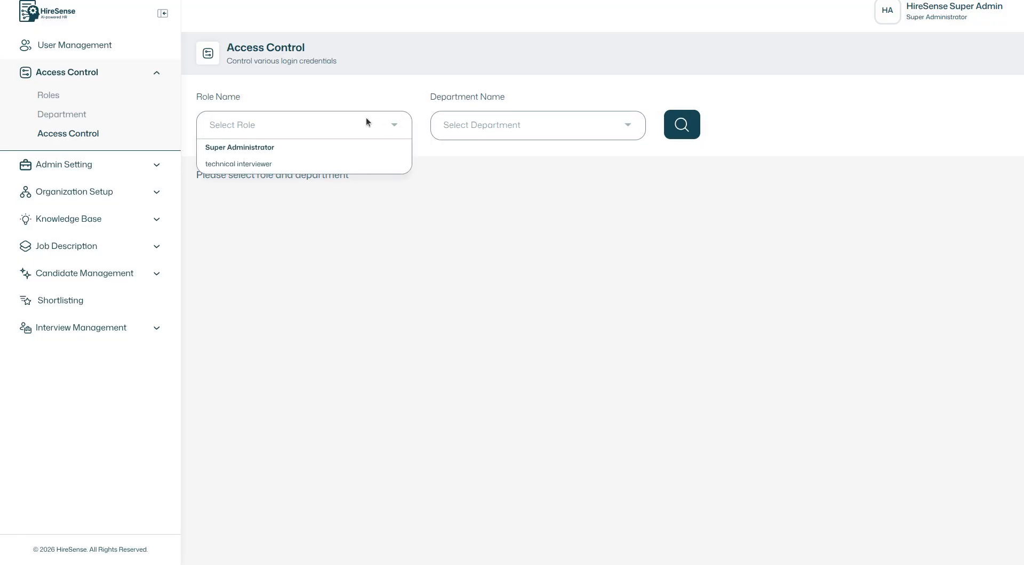
click(238, 164)
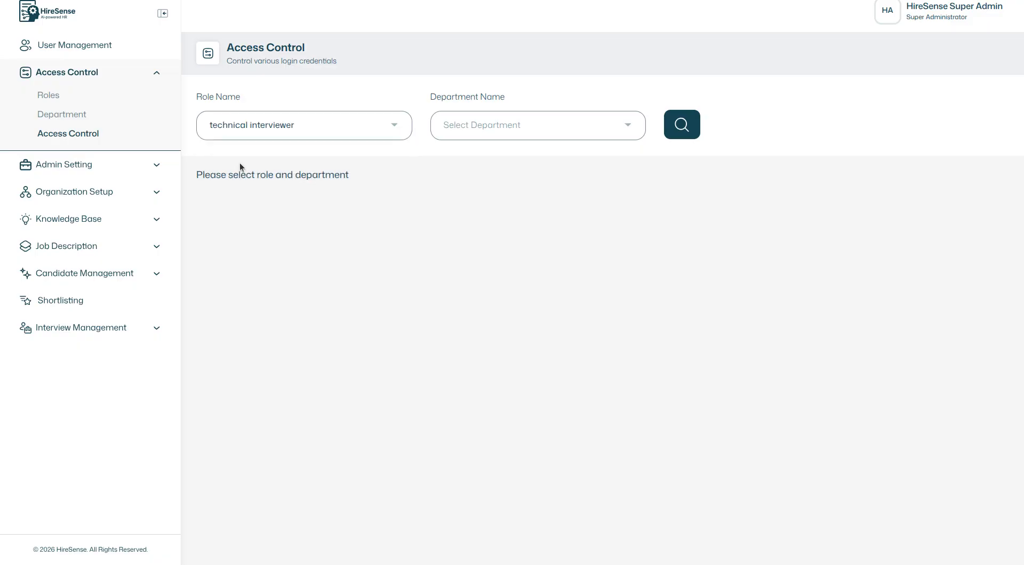
click(501, 124)
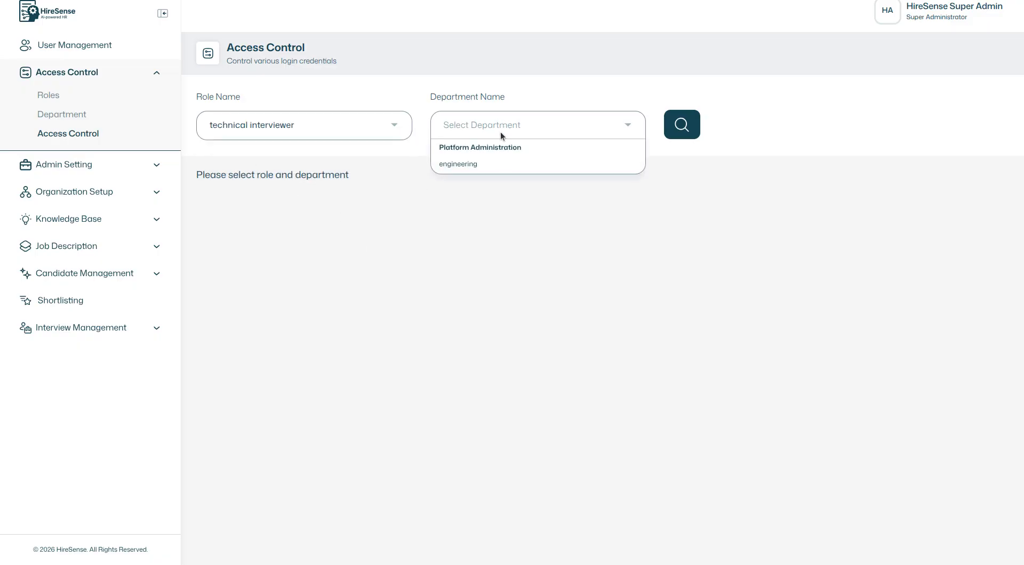
click(459, 164)
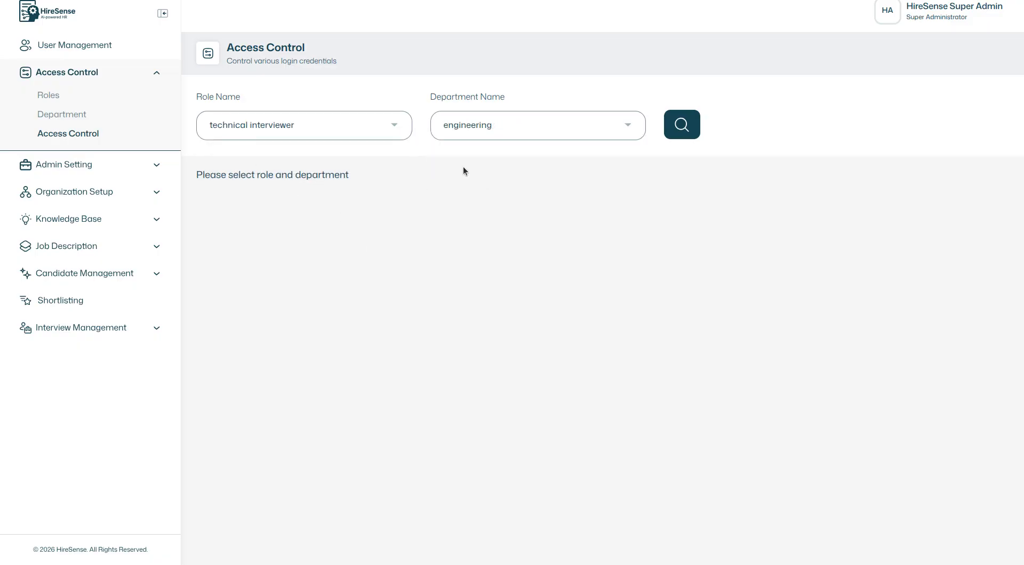
click(681, 133)
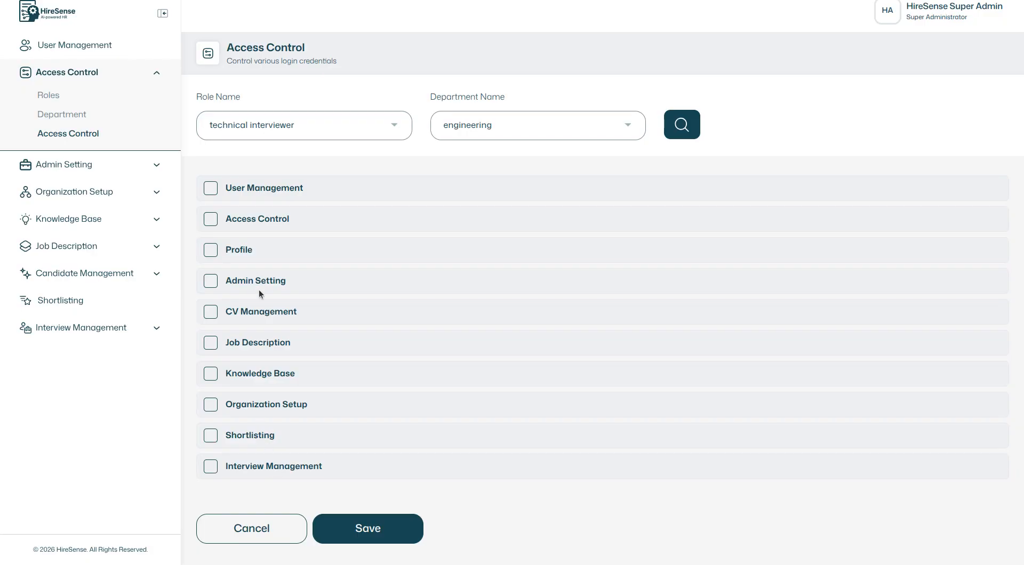
Step: Grant the role access to CV Management and Interview Management and save the permissions
click(210, 314)
click(209, 467)
click(384, 529)
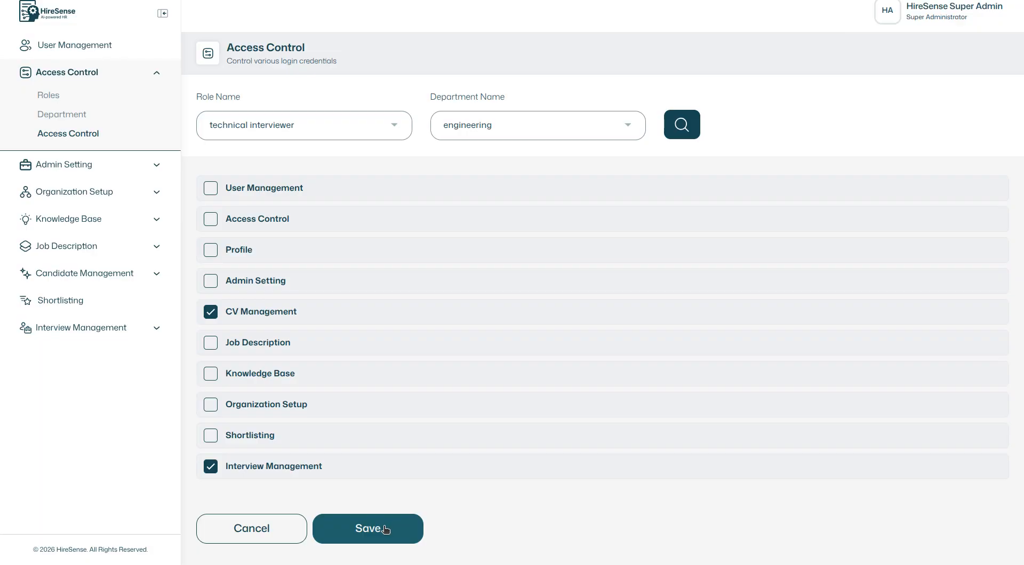
Step: Start a new user invitation with the name "test", the engineering department and the technical interviewer role
click(51, 46)
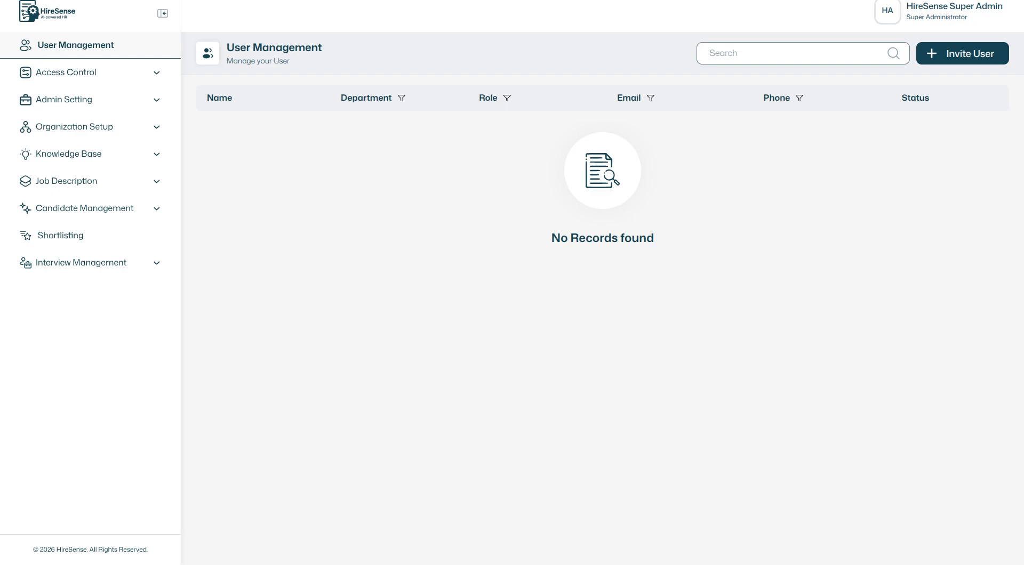
click(986, 61)
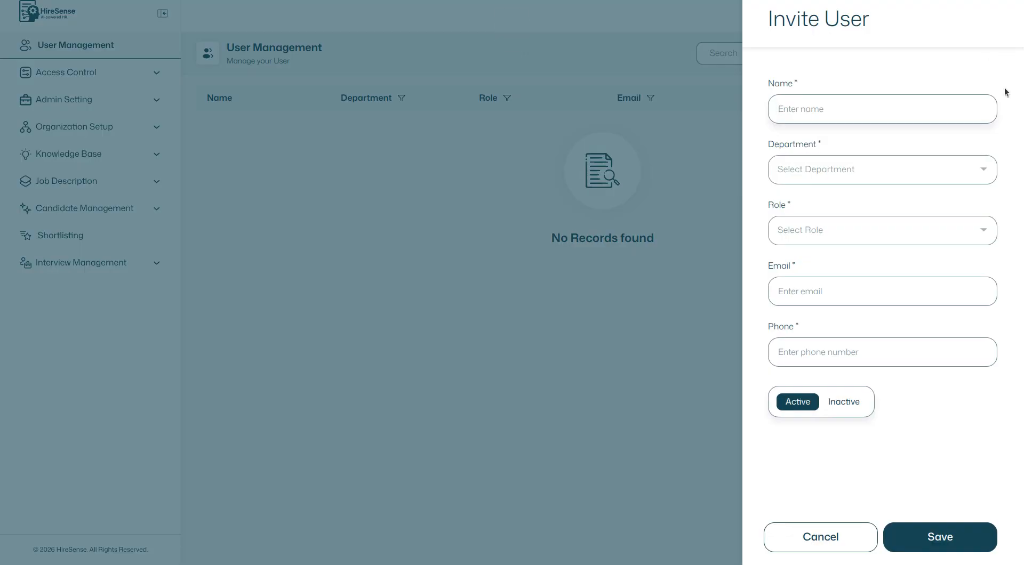
click(813, 108)
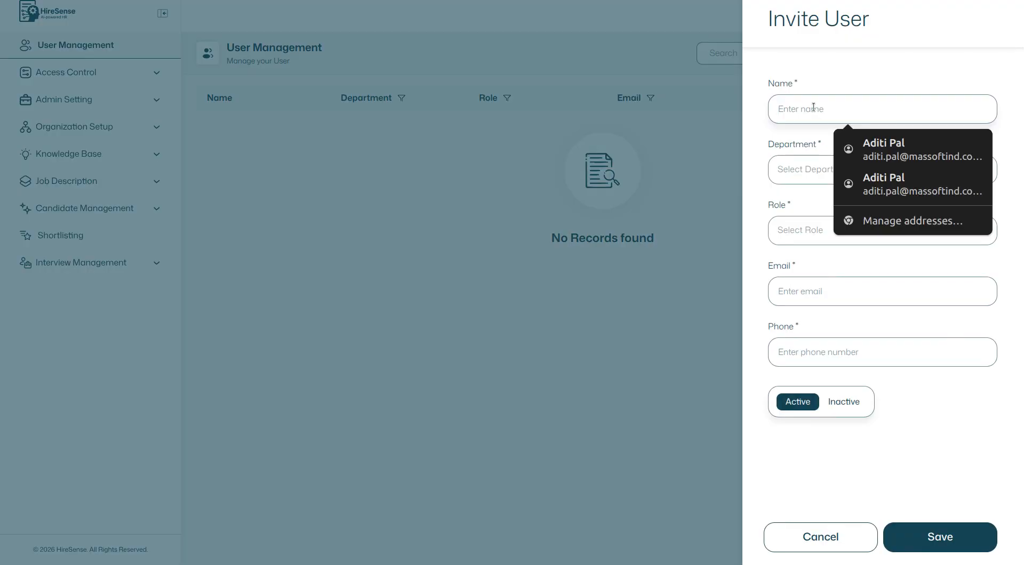
text(test)
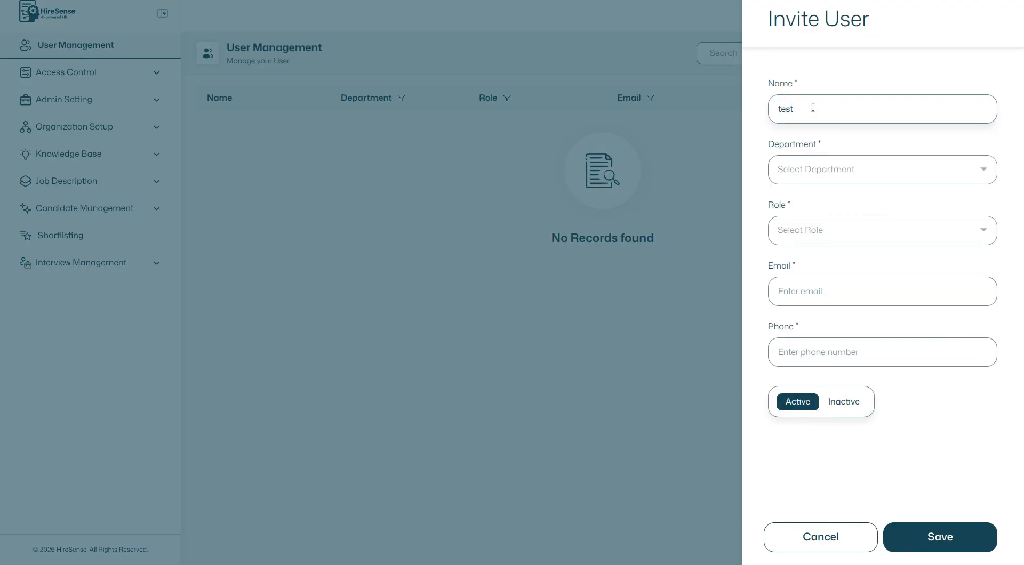
click(833, 164)
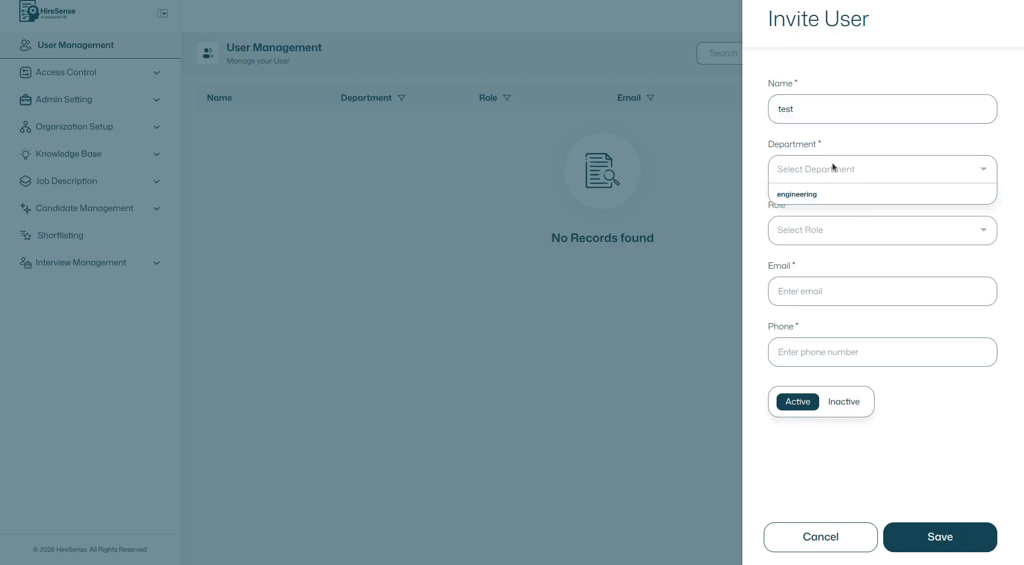
click(815, 194)
click(803, 236)
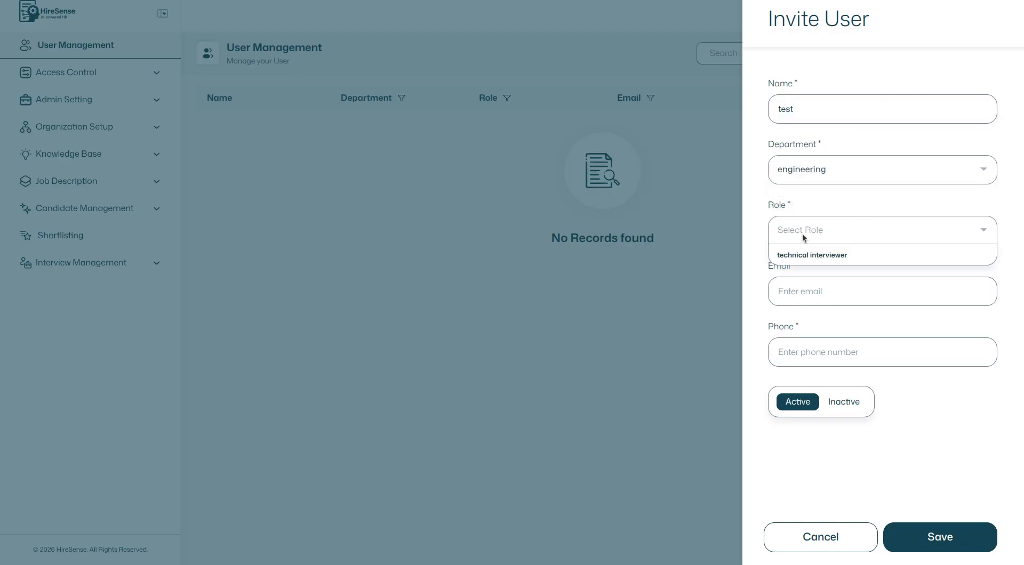
click(805, 256)
Step: Enter the invited user's e-mail address and phone number, and save the invitation with active status
click(813, 290)
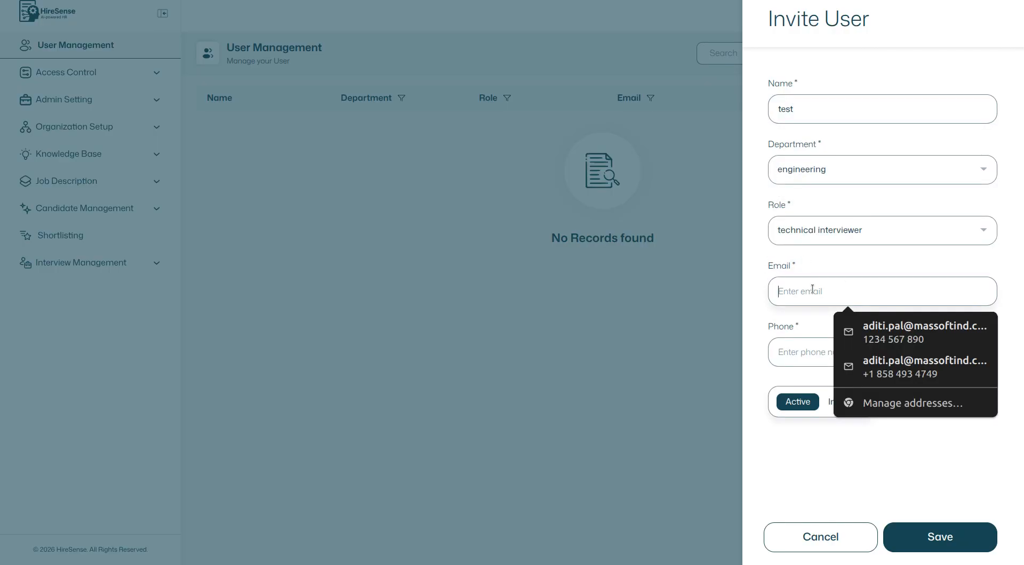
text(test)
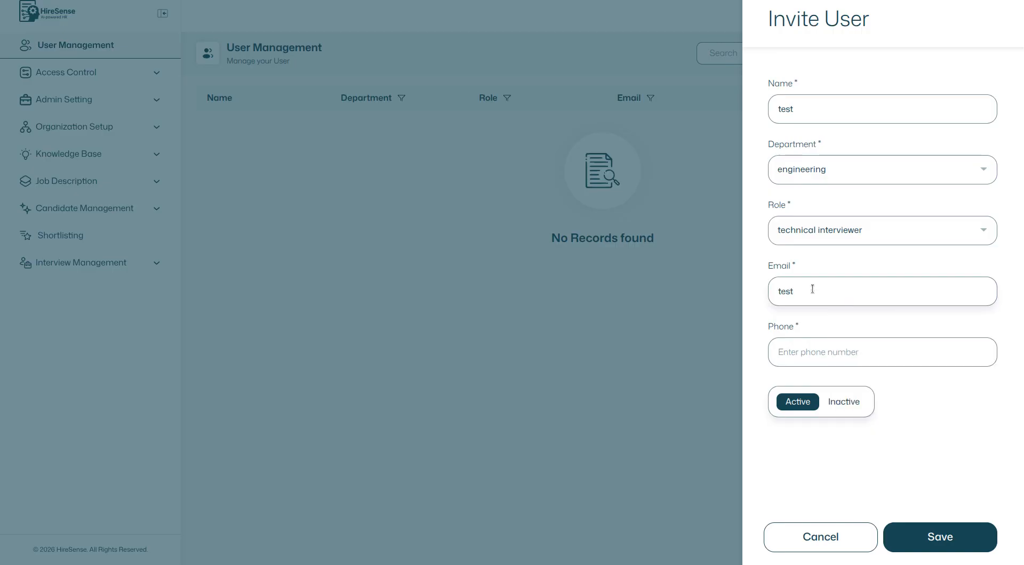
text(@mailinator.cp)
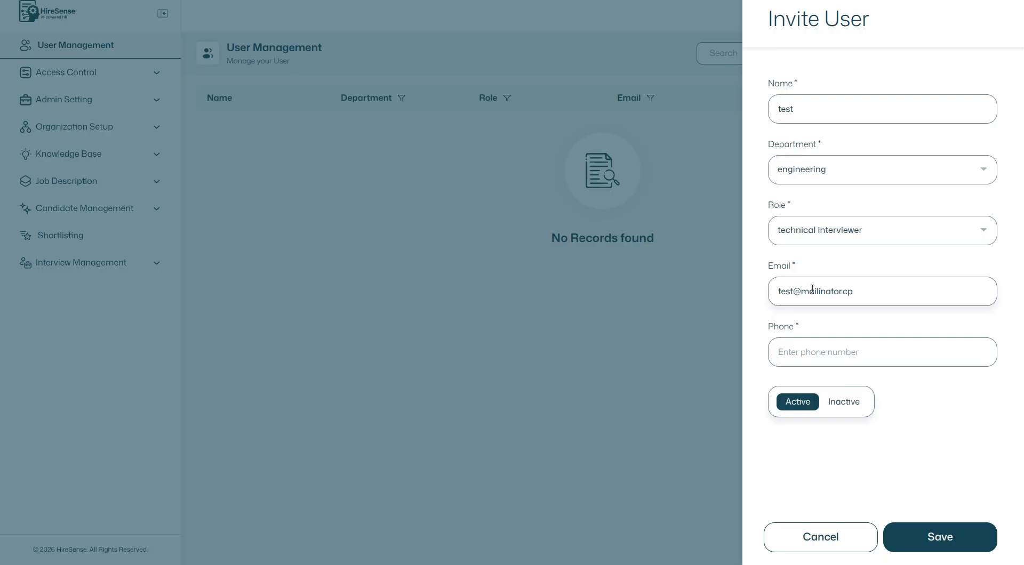
key(BackSpace)
text(om)
click(808, 343)
text(12)
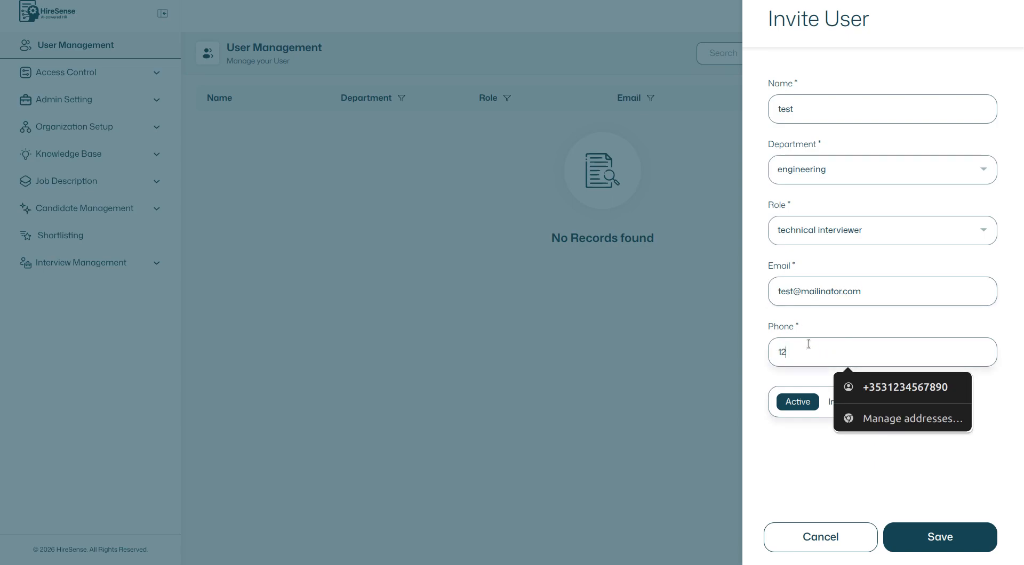
text(34567890)
click(776, 476)
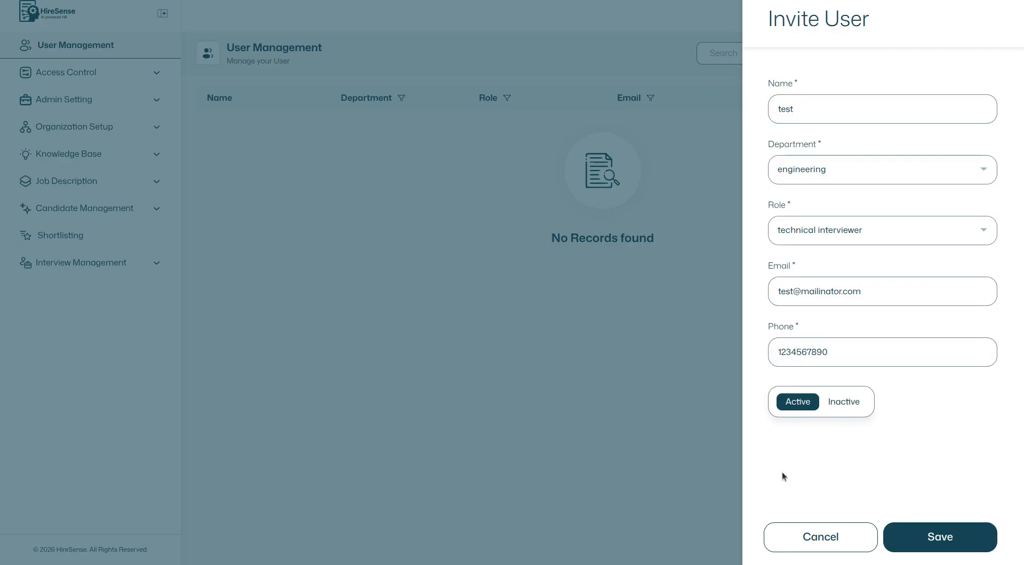
click(967, 538)
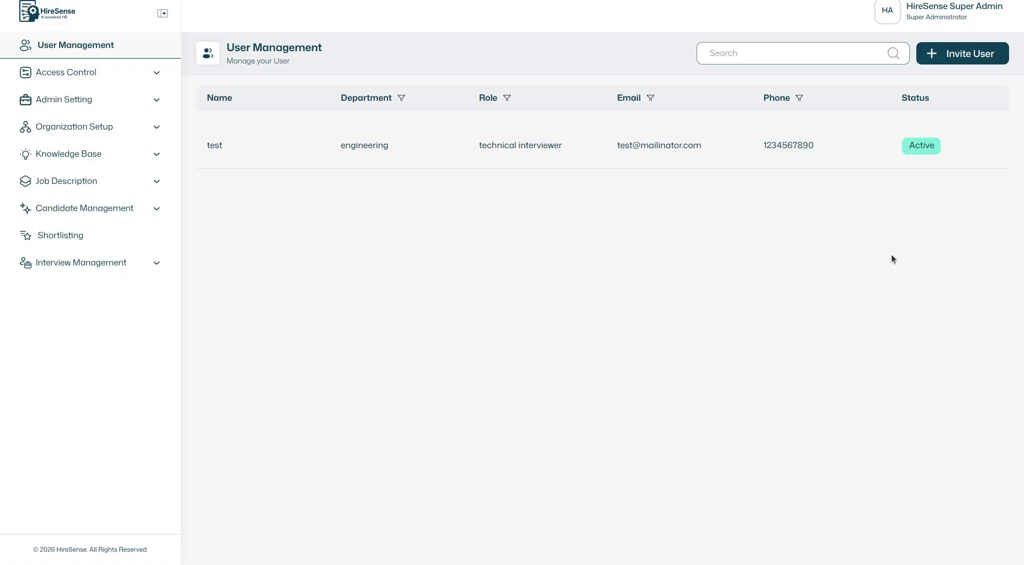
Step: Search the user list for "test", open that user's details for editing, and close them without saving
mouse_move(882, 146)
mouse_move(371, 154)
click(722, 52)
text(test)
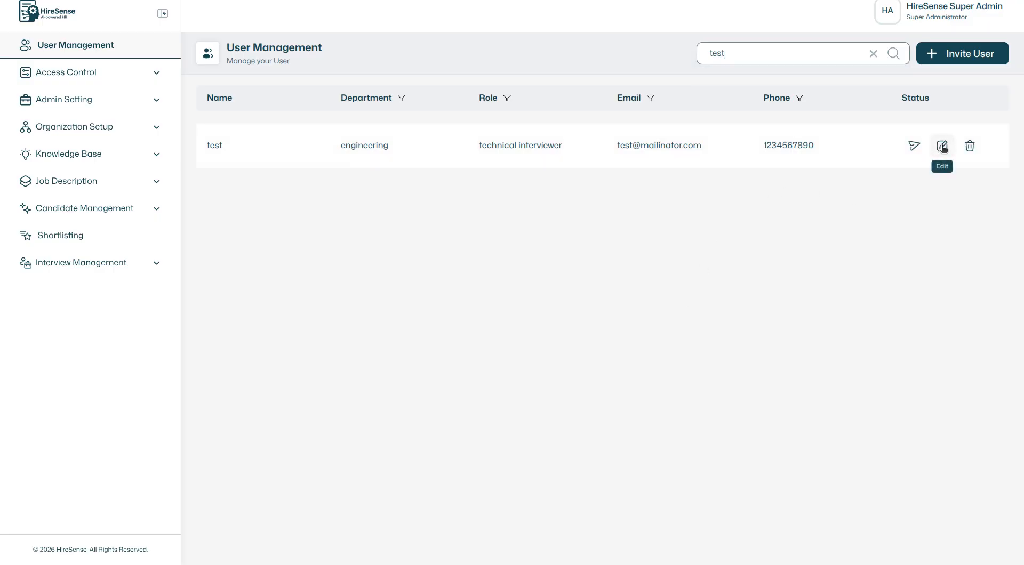
click(942, 147)
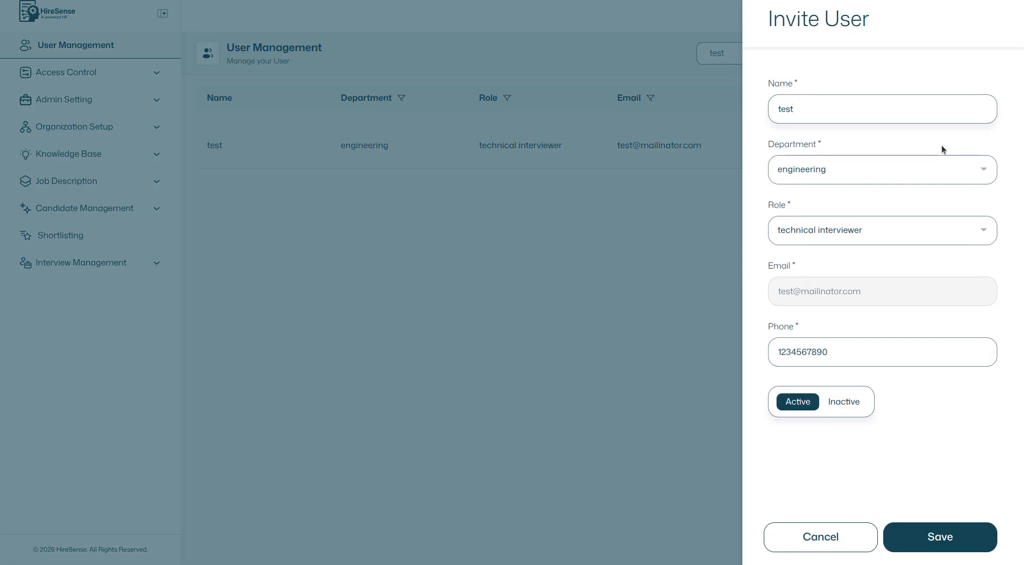
click(823, 537)
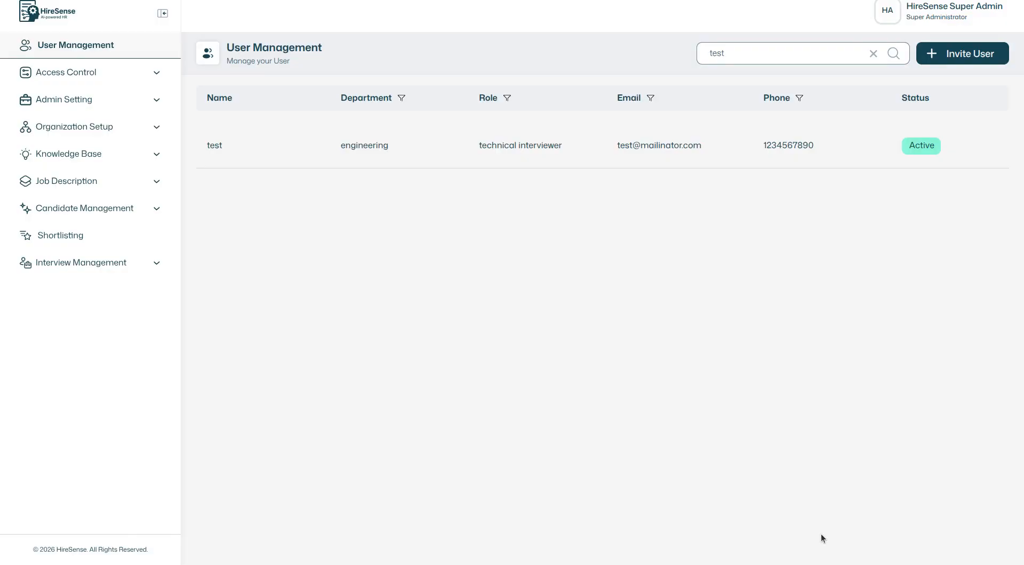
mouse_move(950, 127)
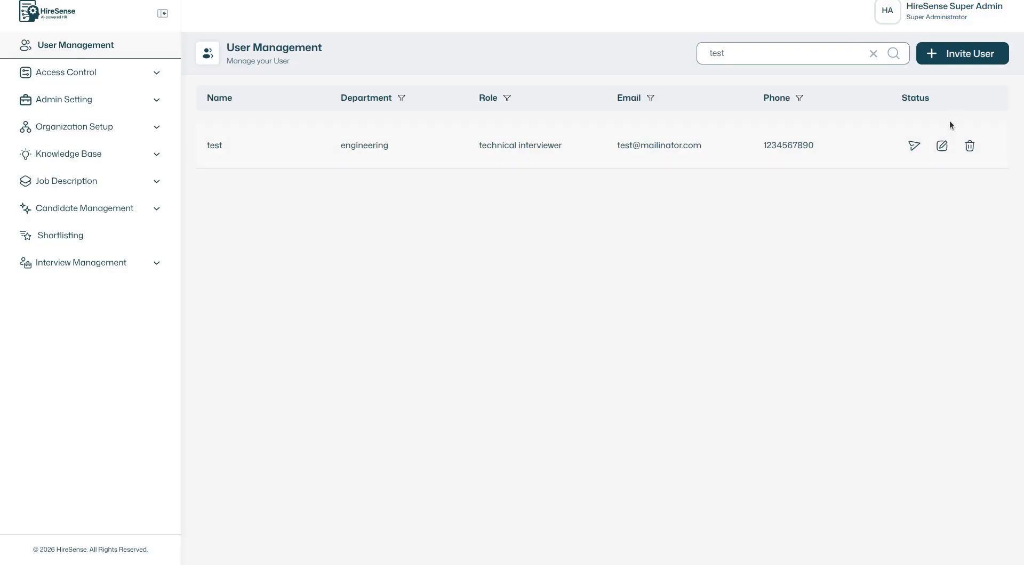